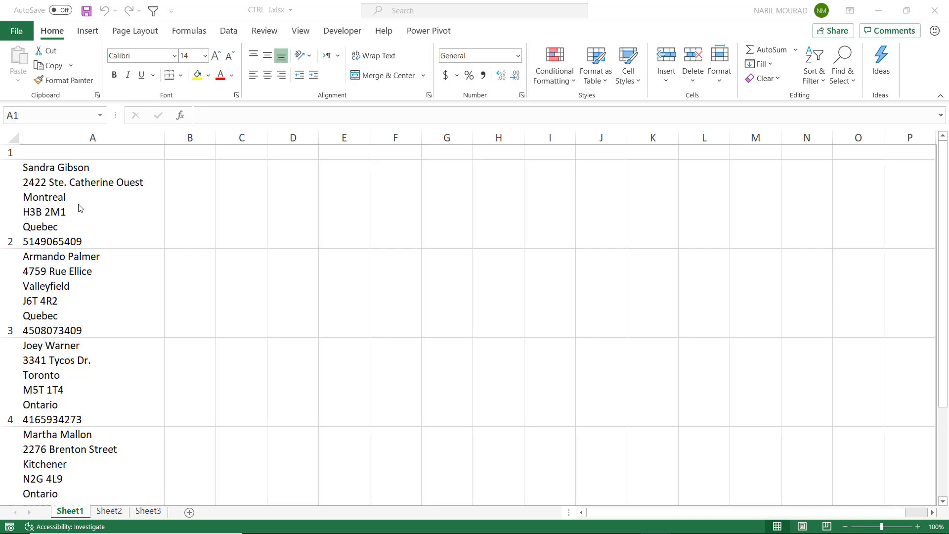
Step: Enter a six-line client record in A1: the client's name, street, city, postal code, province and phone
left_click(82, 153)
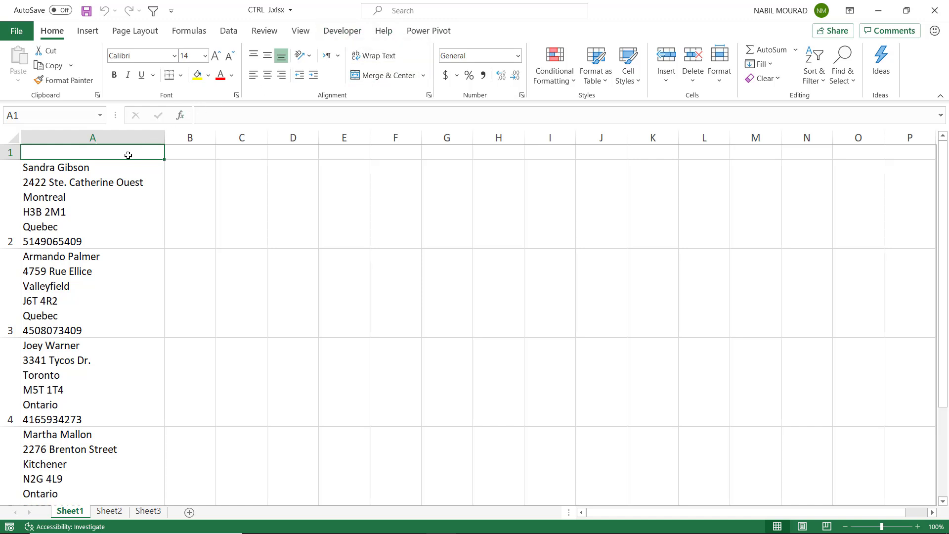
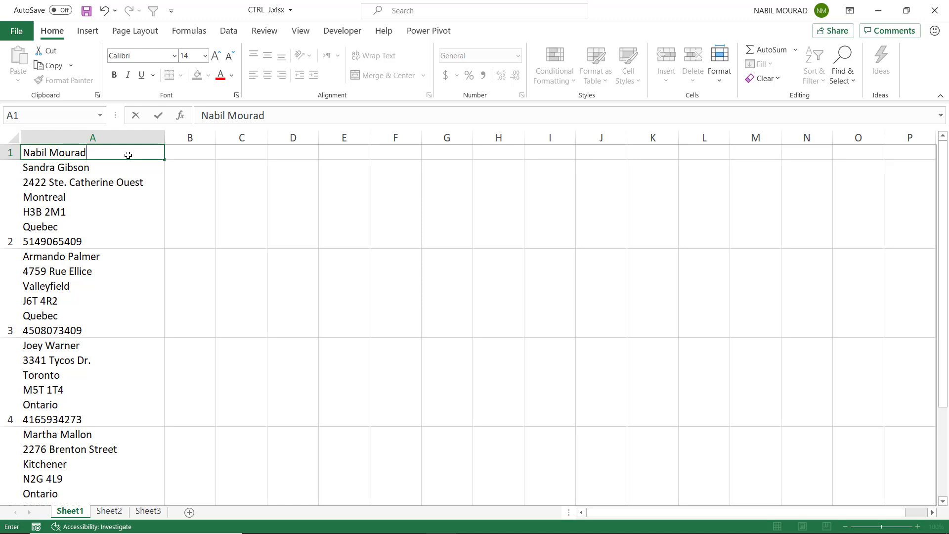
key("alt+Return")
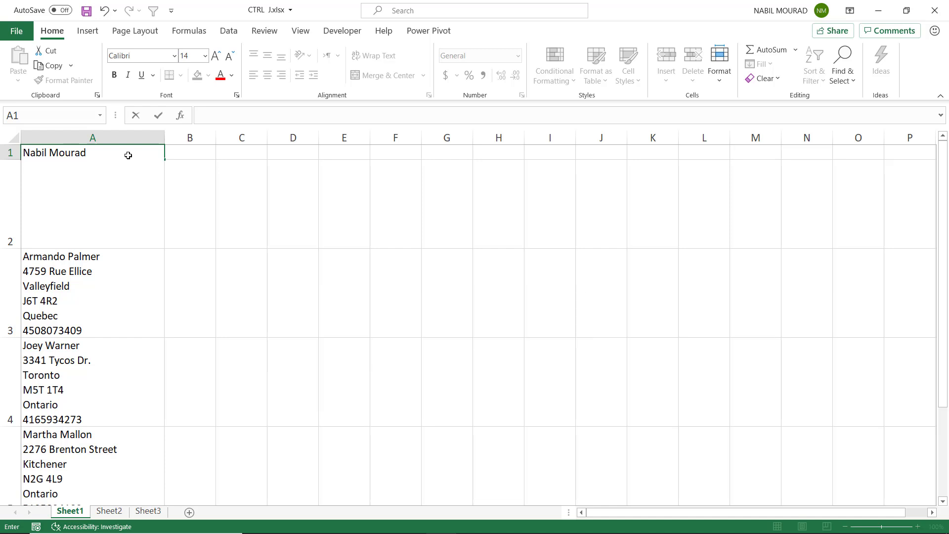
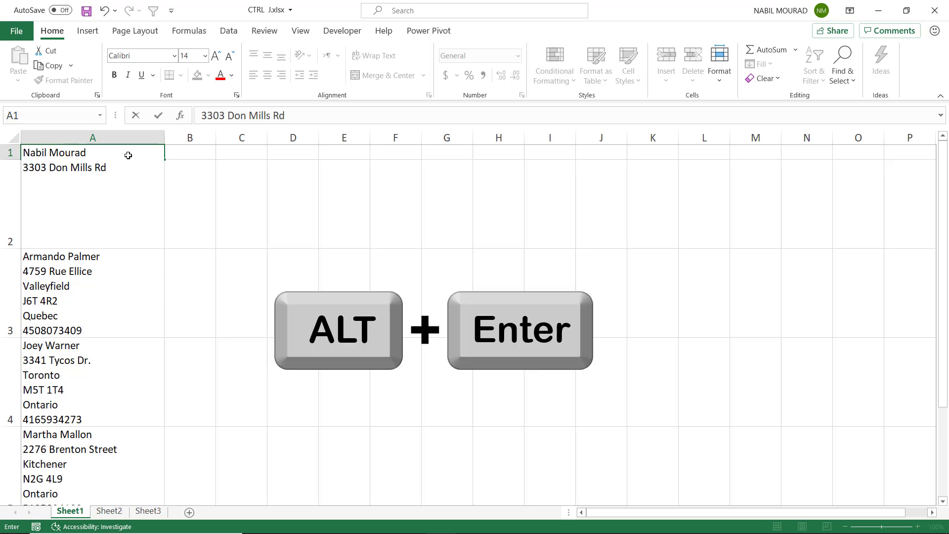
key("alt+Return")
type("Toronto")
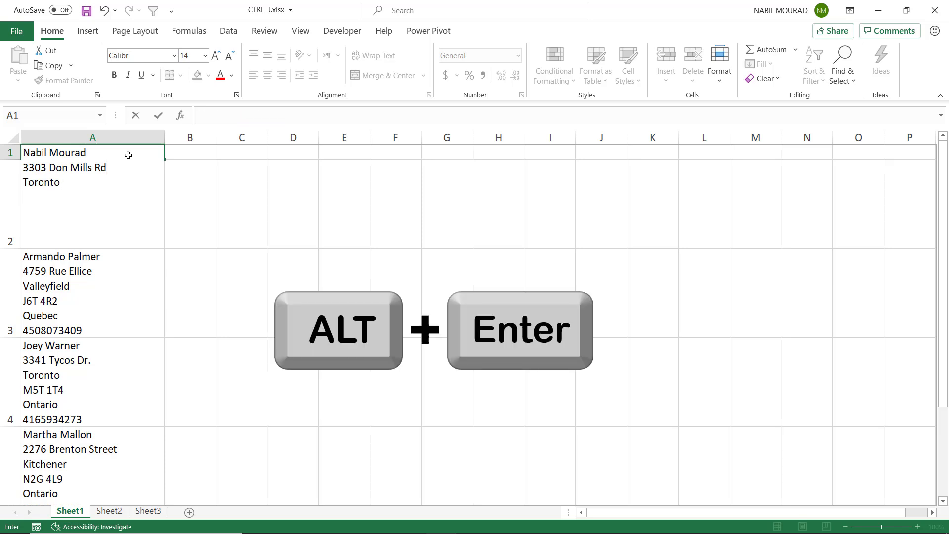
key("alt+Return")
type("M2J 4T6")
key("alt+Return")
type("Ontario")
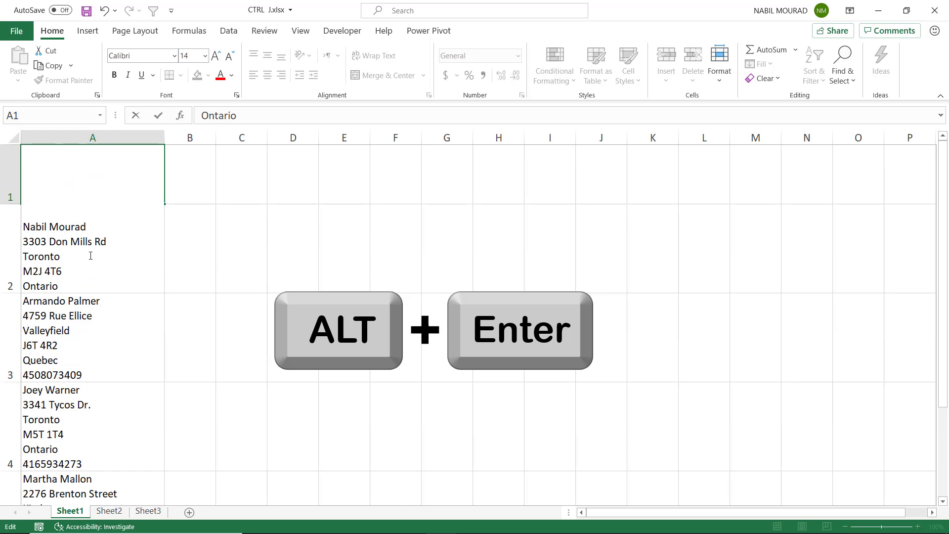
key("alt+Return")
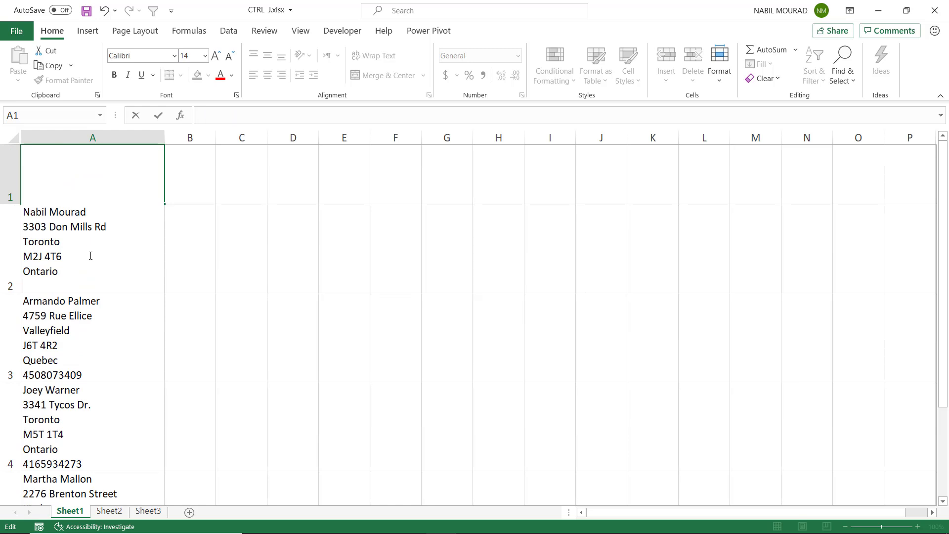
key("Return")
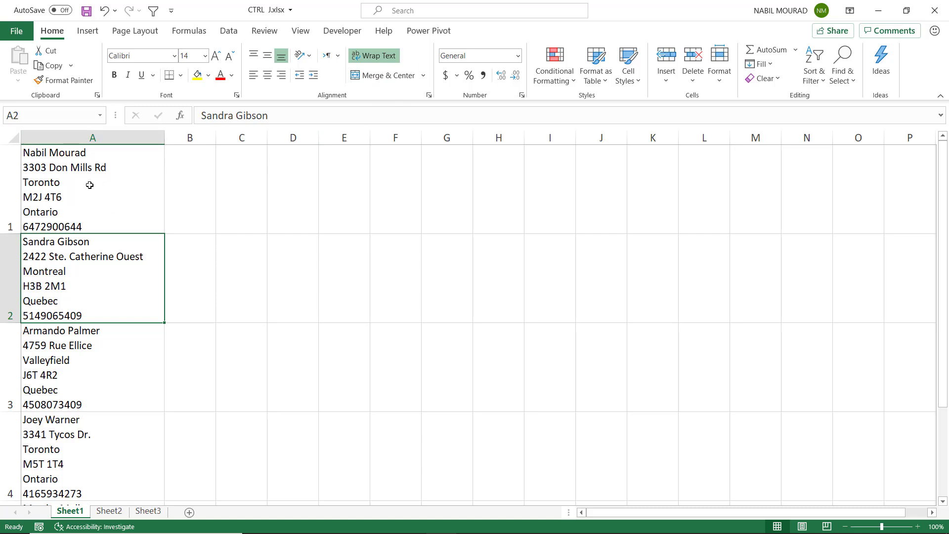
left_click(89, 188)
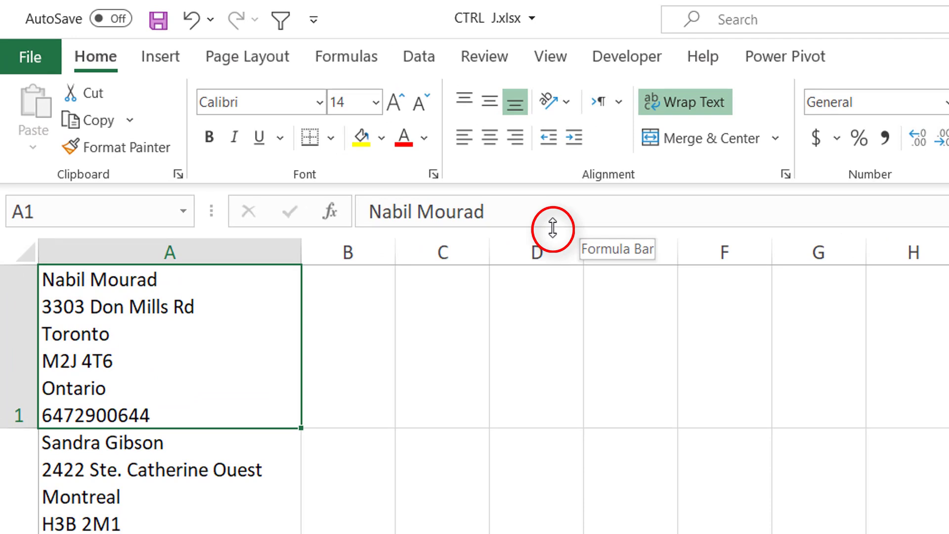
left_click_drag(553, 228, 533, 410)
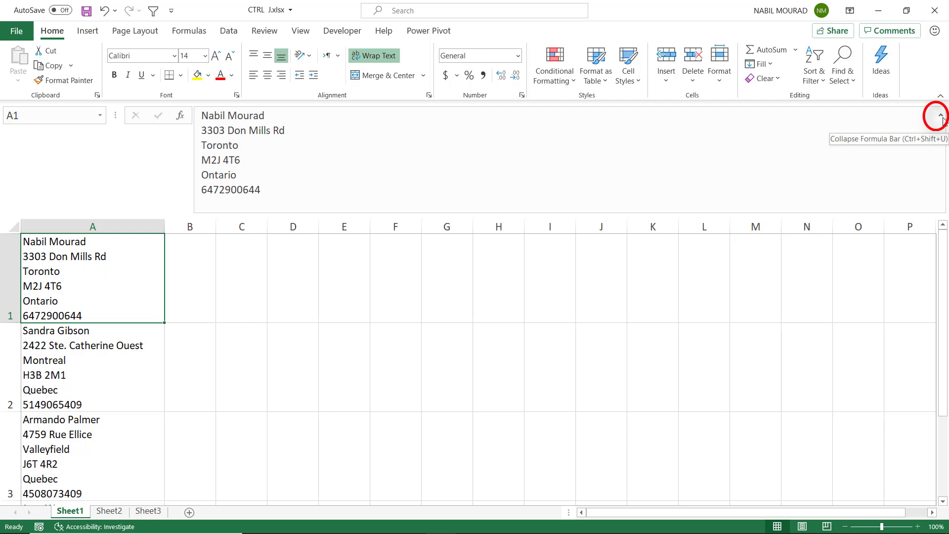
left_click(942, 116)
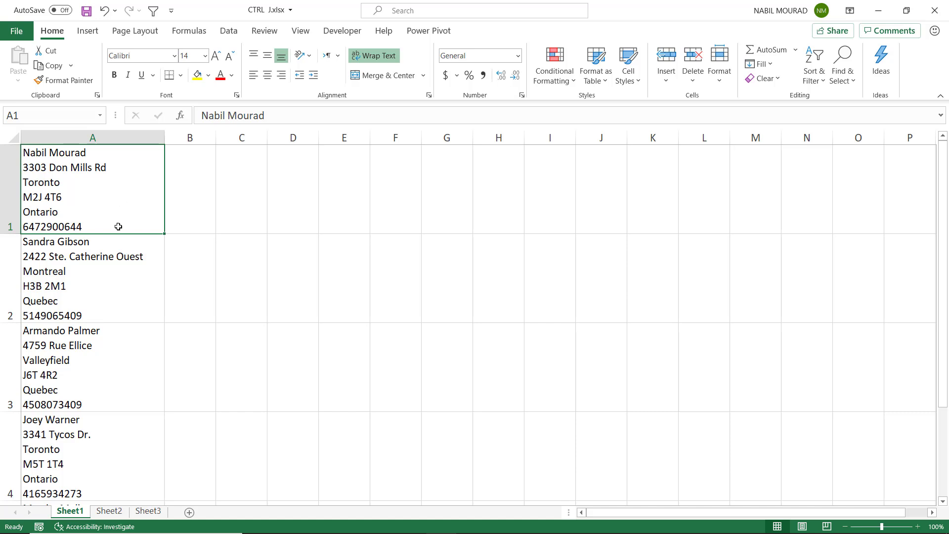
Step: Select the client records in column A and launch Data > Text to Columns
mouse_move(119, 227)
left_mouse_down()
mouse_move(101, 496)
mouse_move(110, 364)
left_mouse_up()
scroll(114, 356, "up", 2)
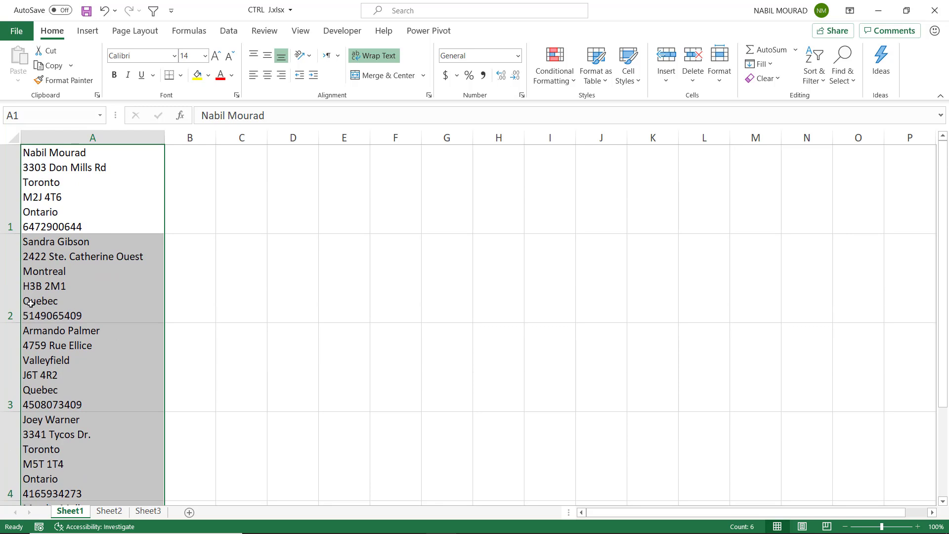
left_click(230, 34)
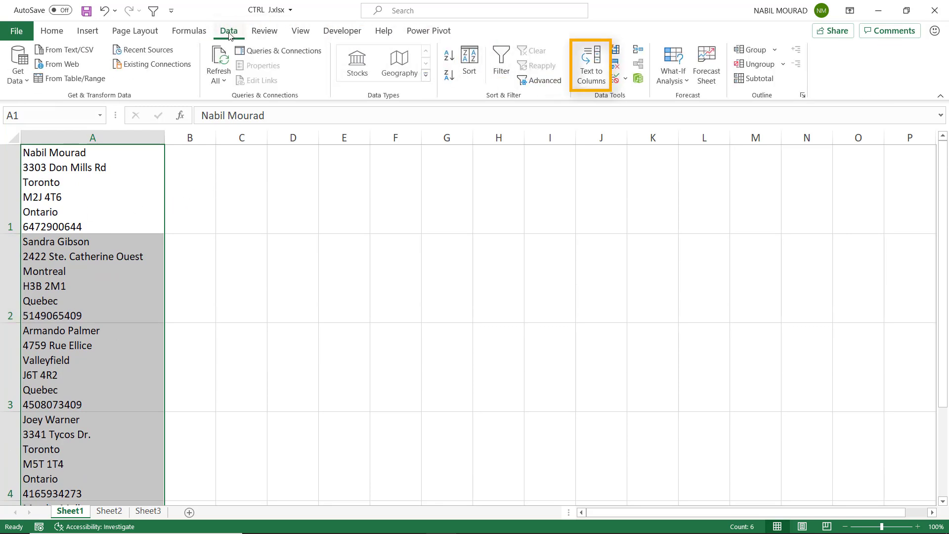
left_click(593, 68)
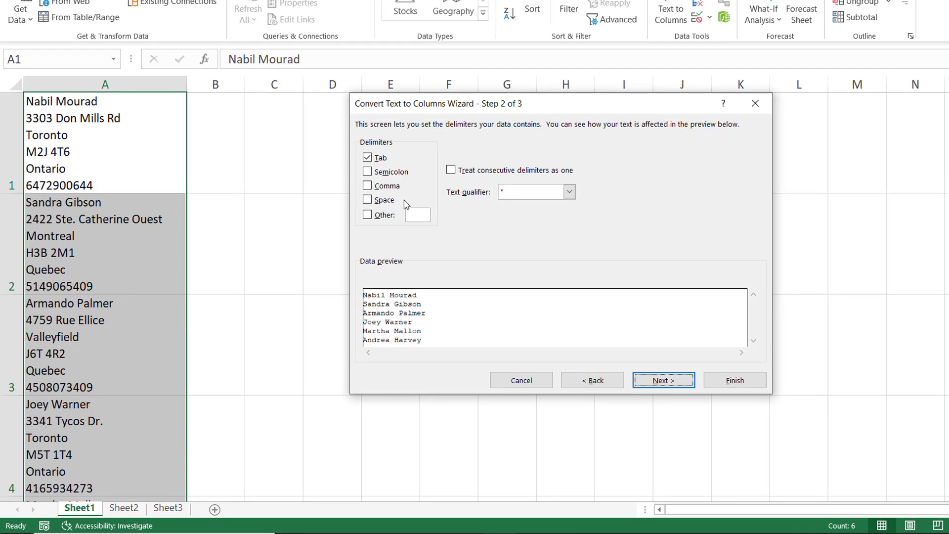
Step: Replace the Tab delimiter with a line break (Ctrl+J) as the Other delimiter
left_click(368, 215)
left_click(366, 157)
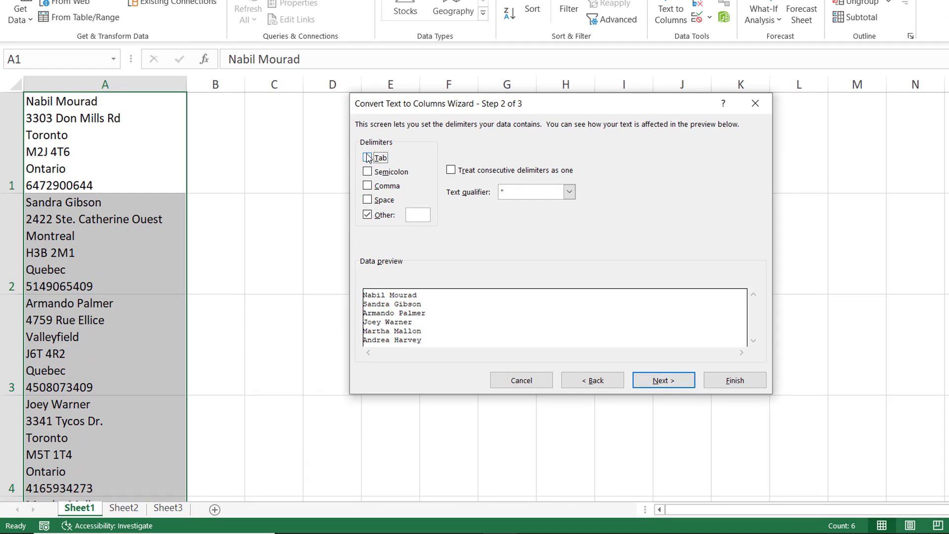
left_click(418, 216)
key("ctrl+j")
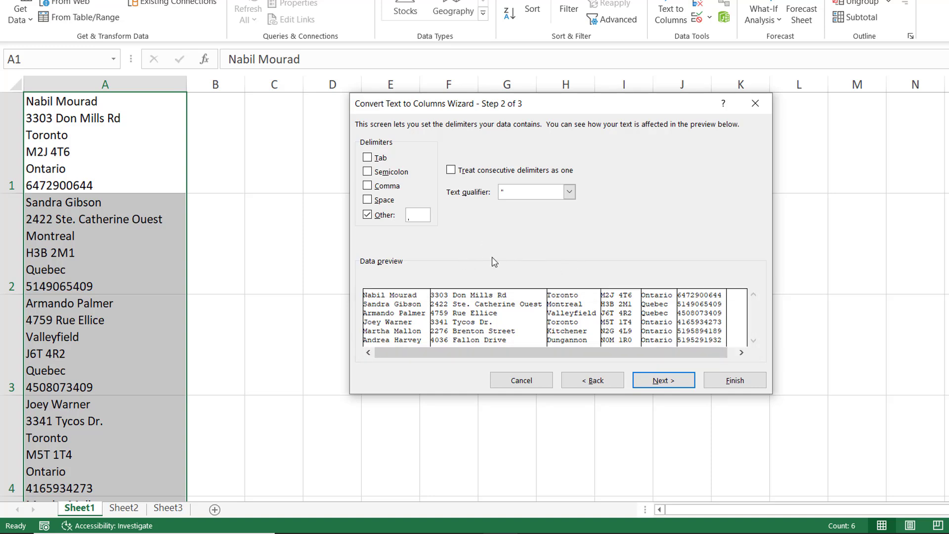
Step: Set the output destination to B1 and finish the split
left_click(664, 380)
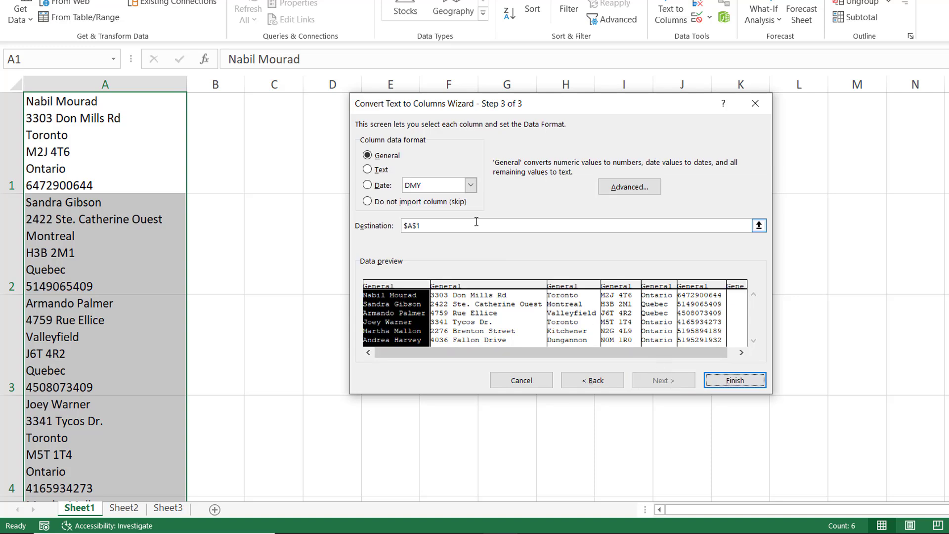
left_click_drag(436, 226, 401, 223)
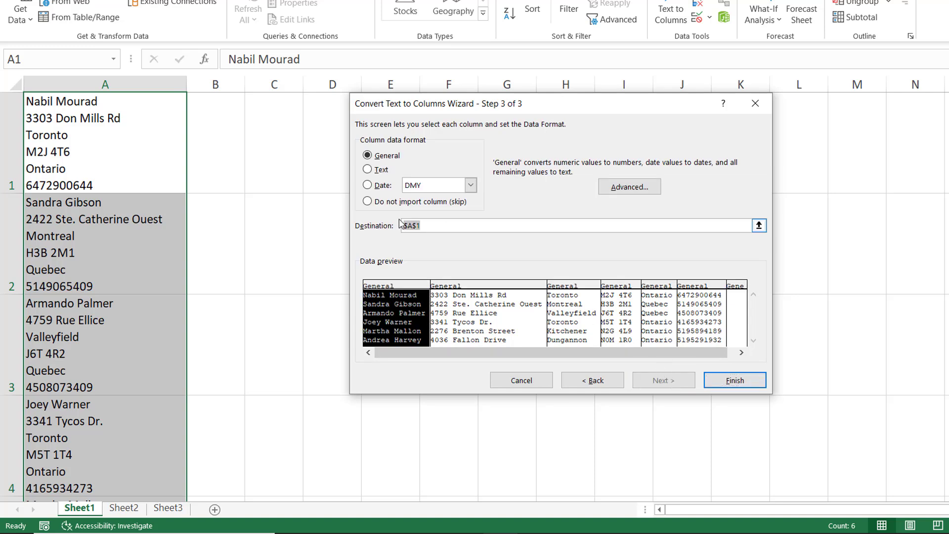
left_click(229, 117)
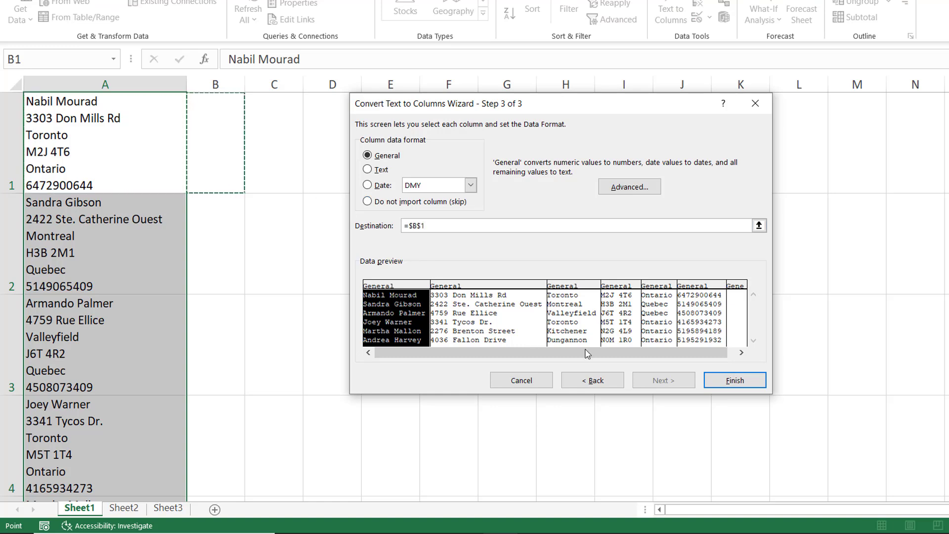
left_click(742, 383)
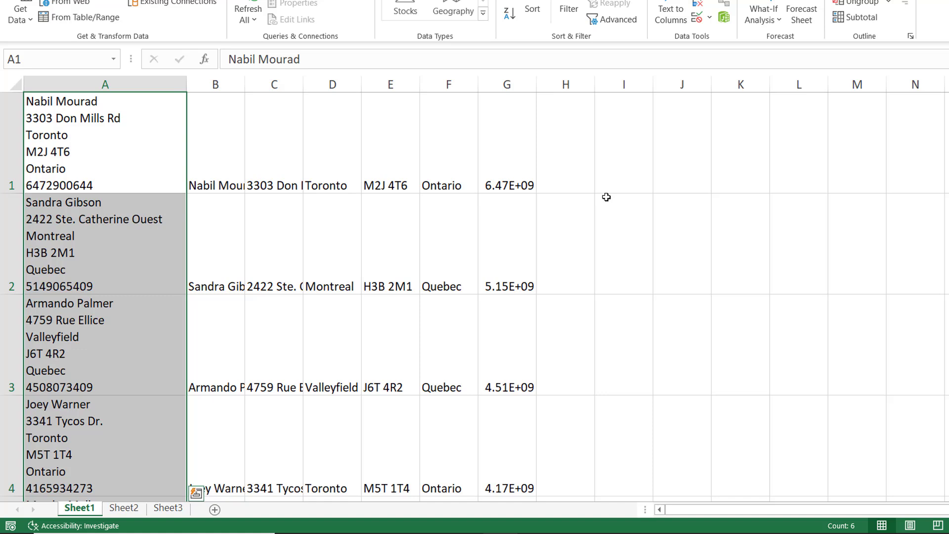
Step: Delete the original multi-line column A and insert a blank row 1 above the data
left_click(154, 79)
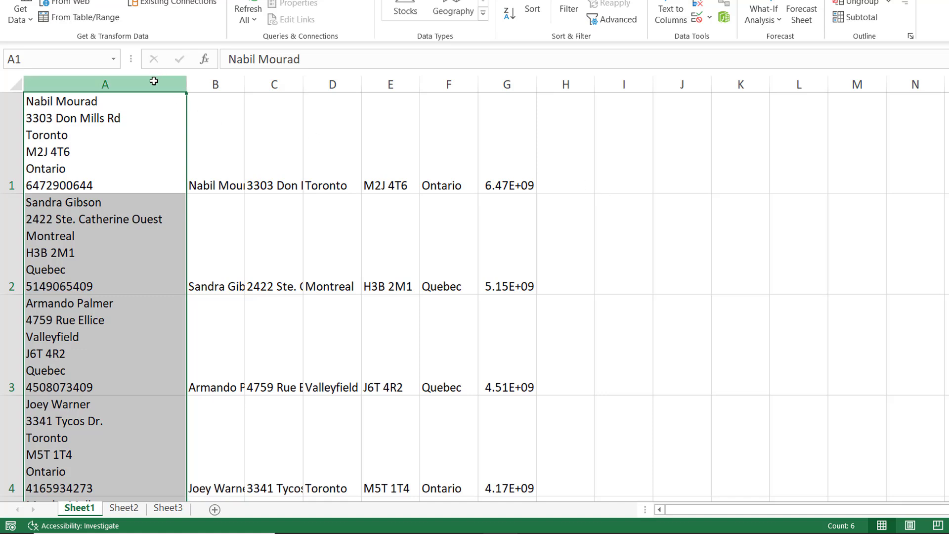
right_click(145, 79)
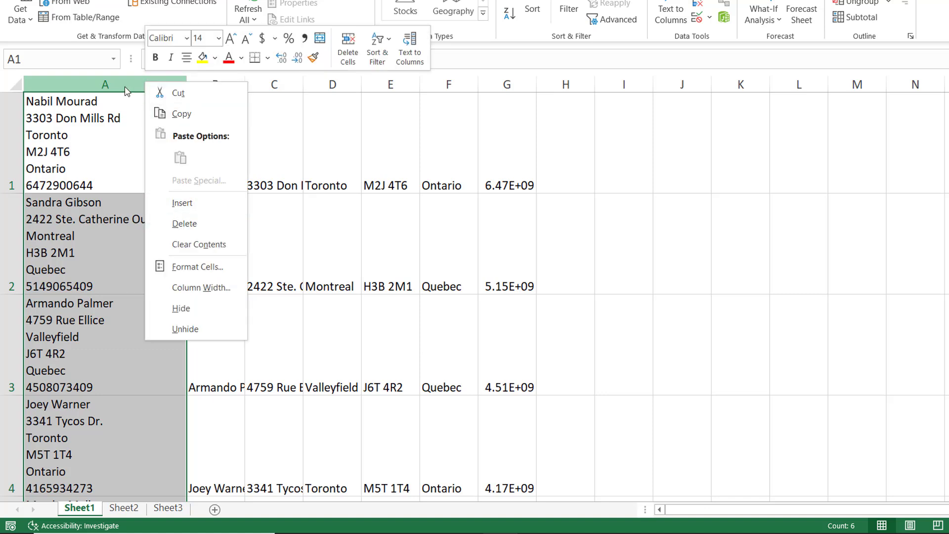
left_click(125, 84)
key("ctrl+minus")
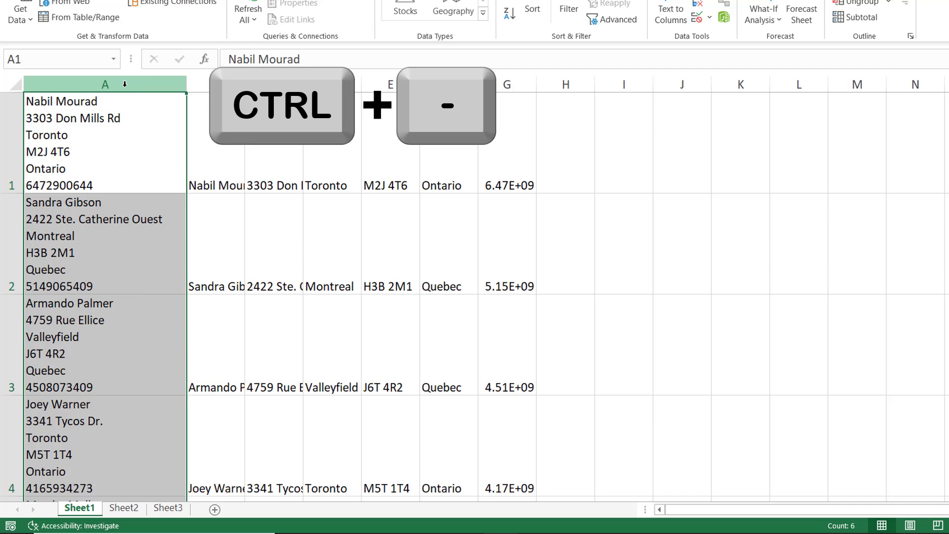
key("ctrl+minus")
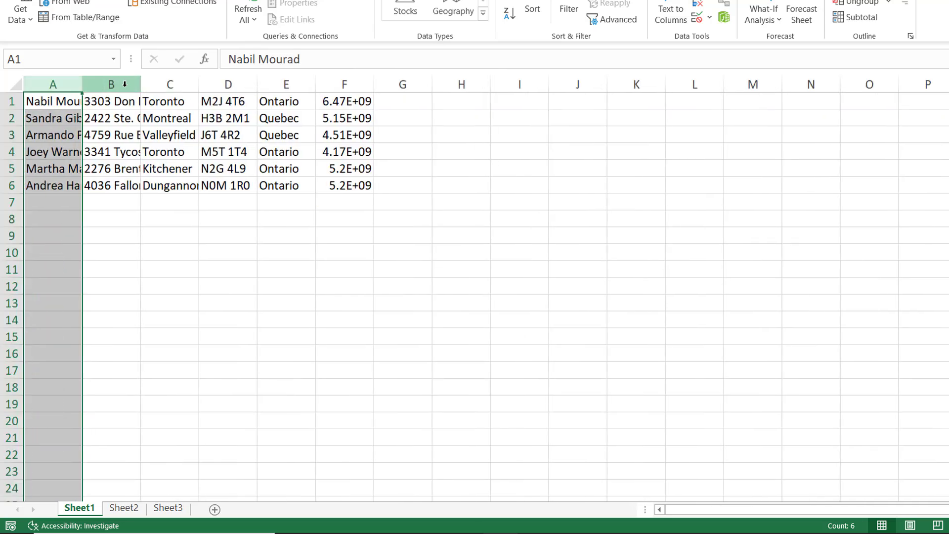
left_click(7, 101)
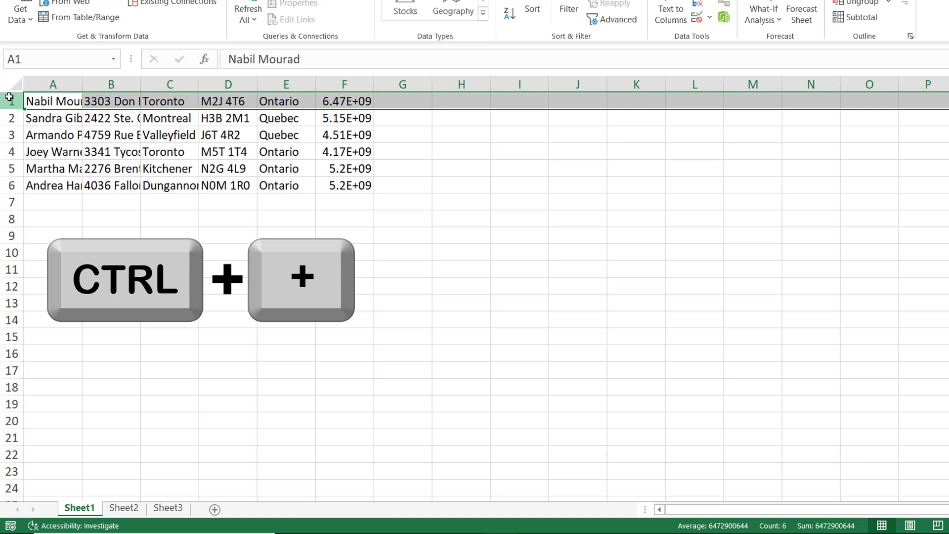
key("ctrl+plus")
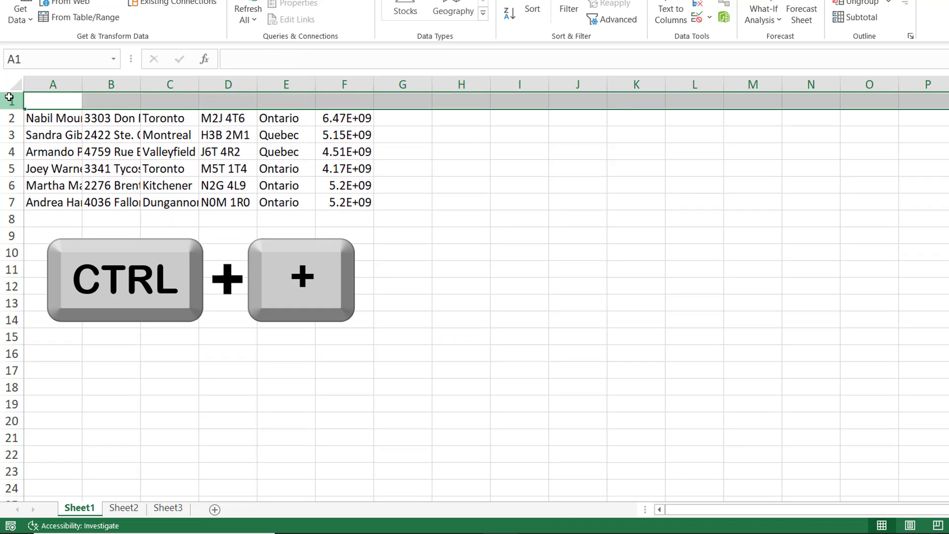
Step: Enter the headers Name, Address, City, Postal Code, Province and Phone across A1:F1
left_click(62, 98)
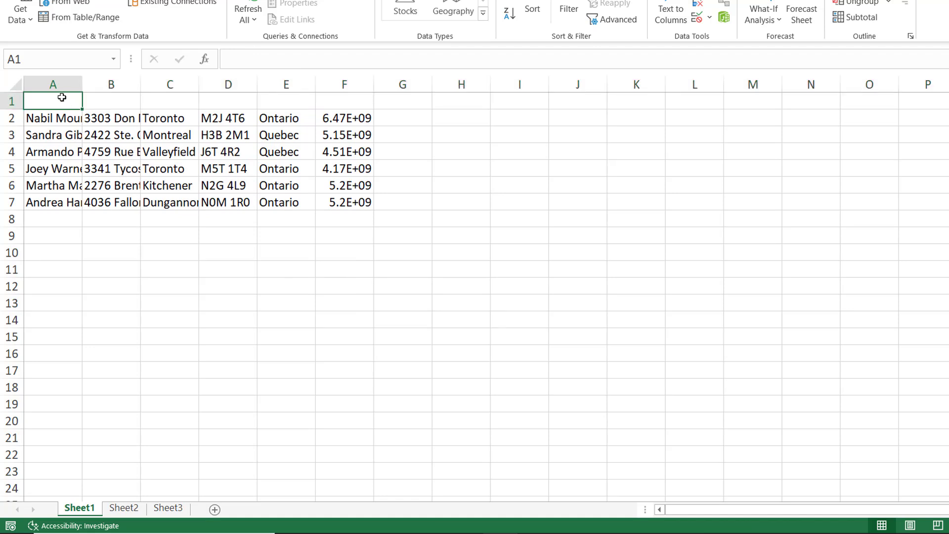
type("Name")
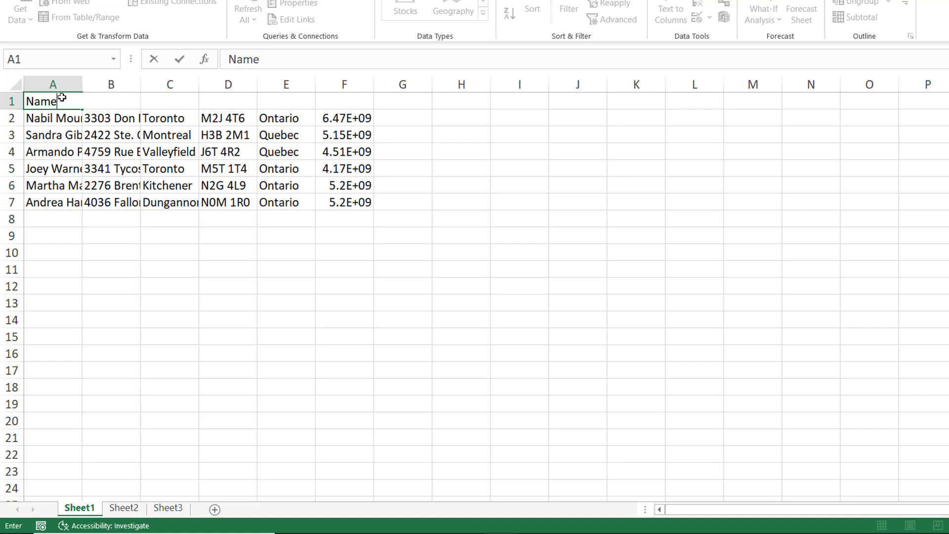
key("Tab")
type("A")
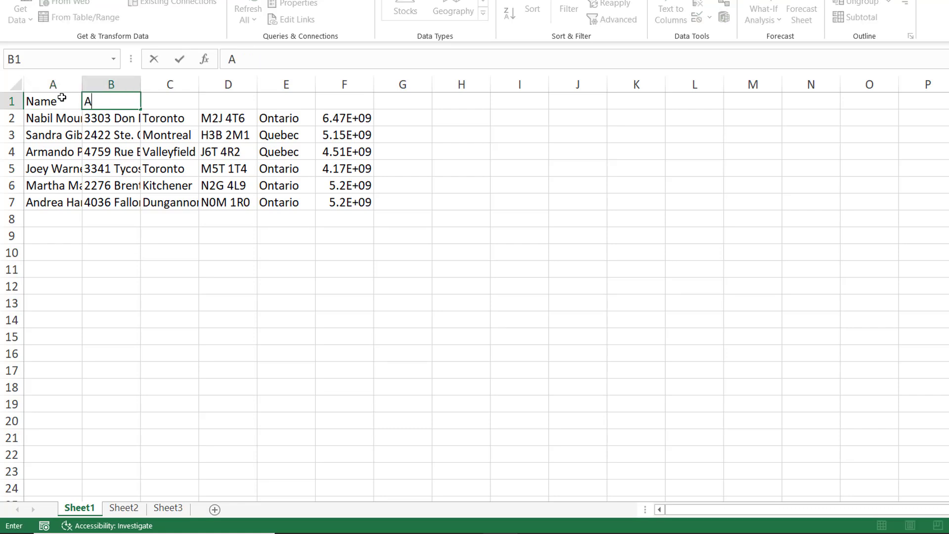
type("ddress")
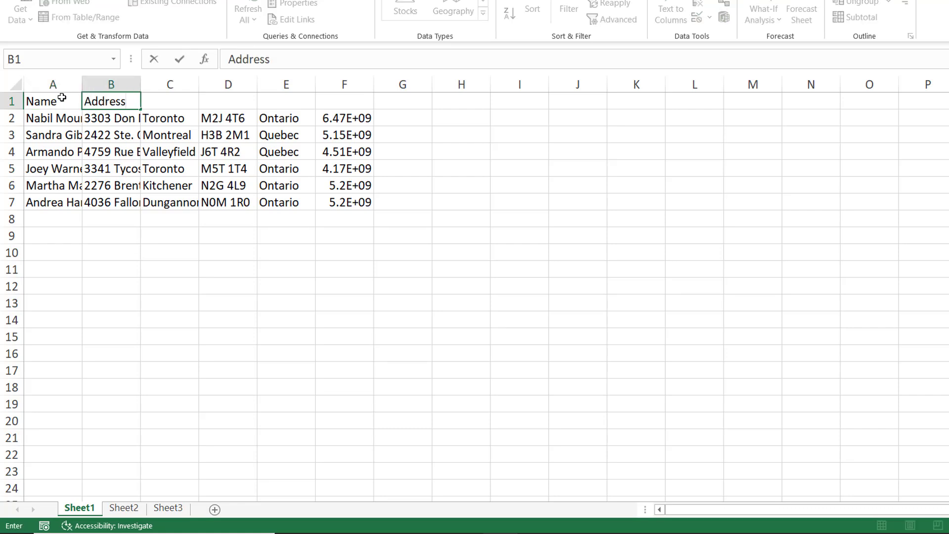
key("Tab")
type("C")
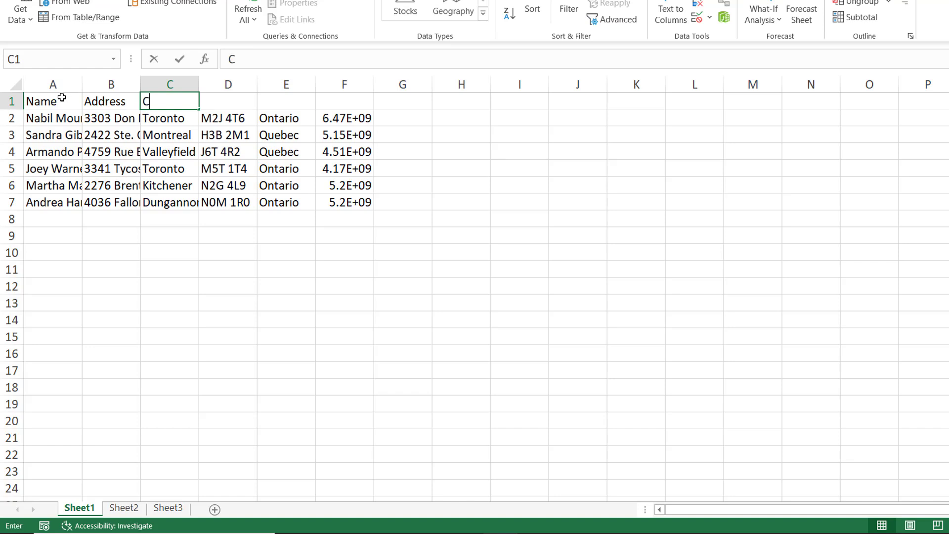
type("ity")
key("Tab")
type("Postal Code")
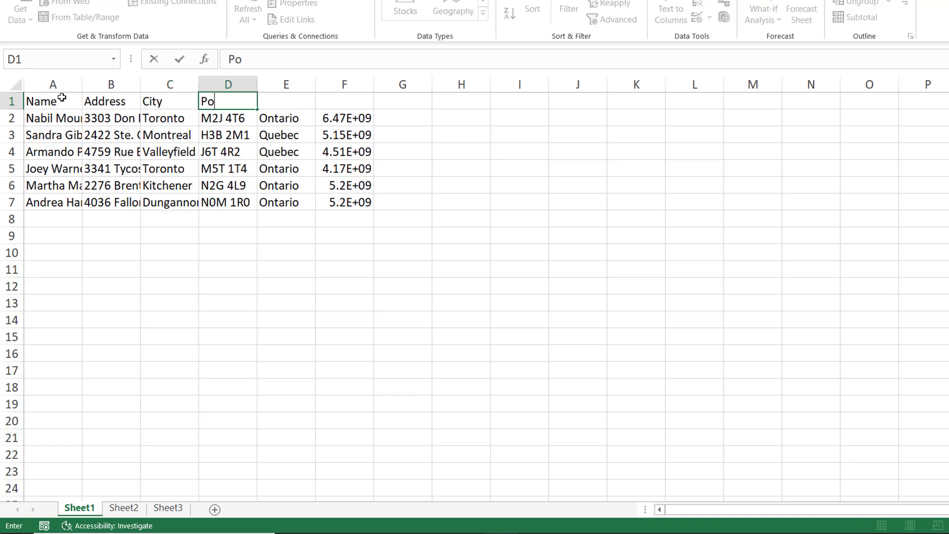
key("Tab")
type("P")
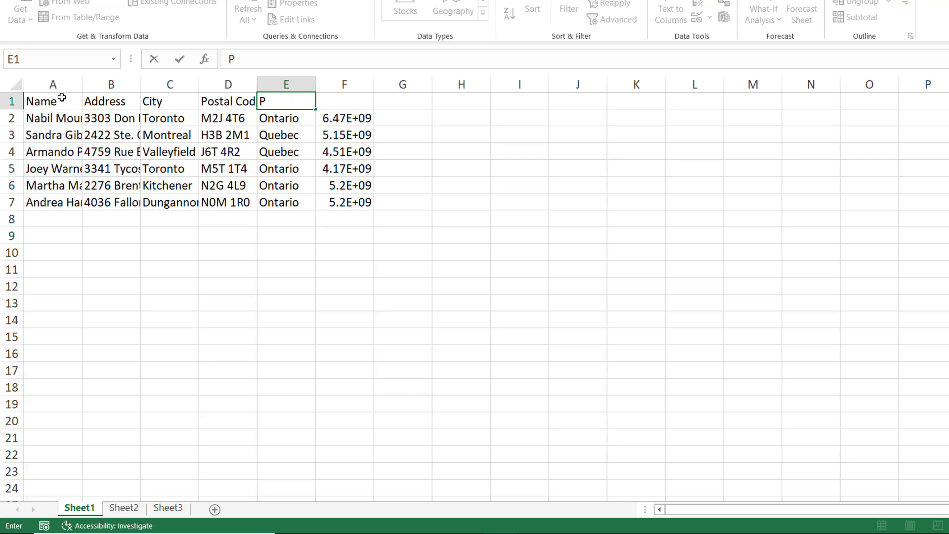
type("rovince")
key("Tab")
type("Phone")
key("ctrl+Return")
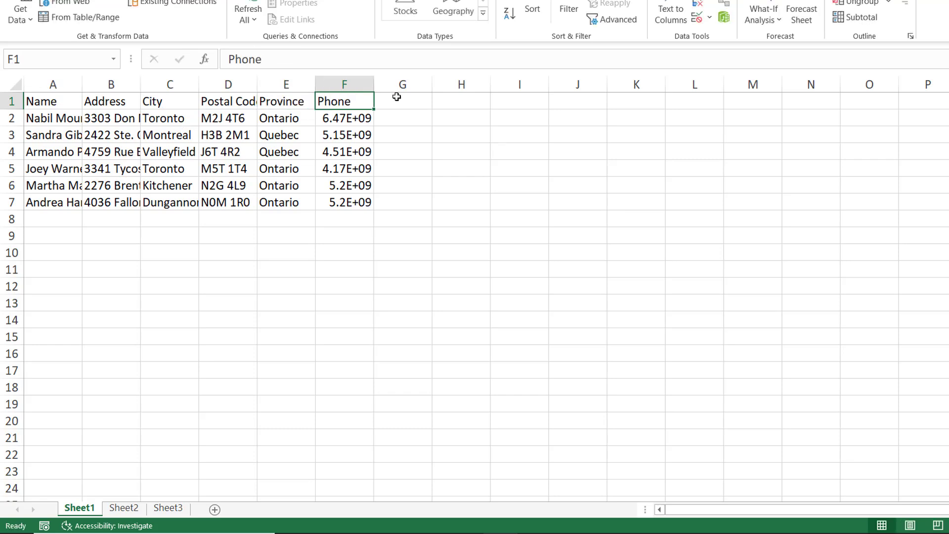
Step: Widen the Phone column, autofit columns A–F, then give all six one equal width
left_click(366, 80)
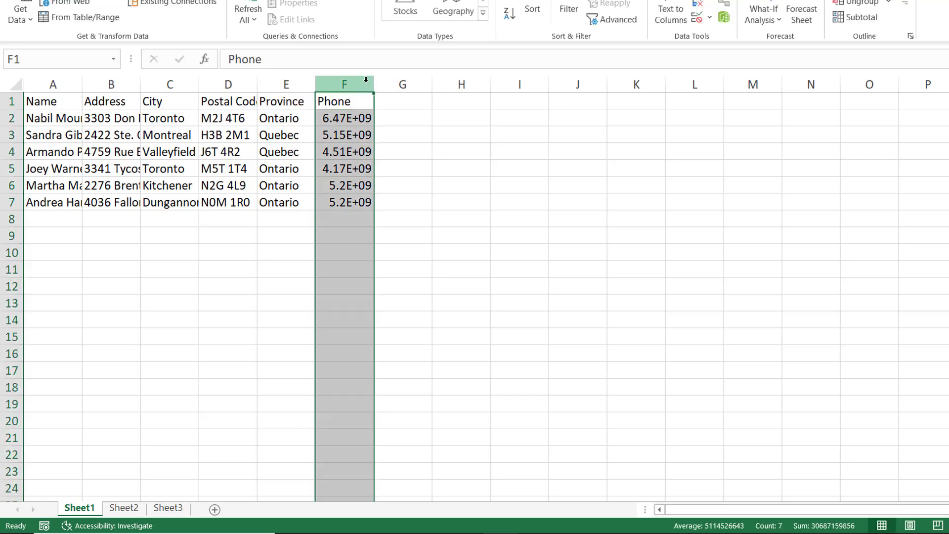
left_click_drag(374, 85, 414, 87)
left_click(42, 79, "shift")
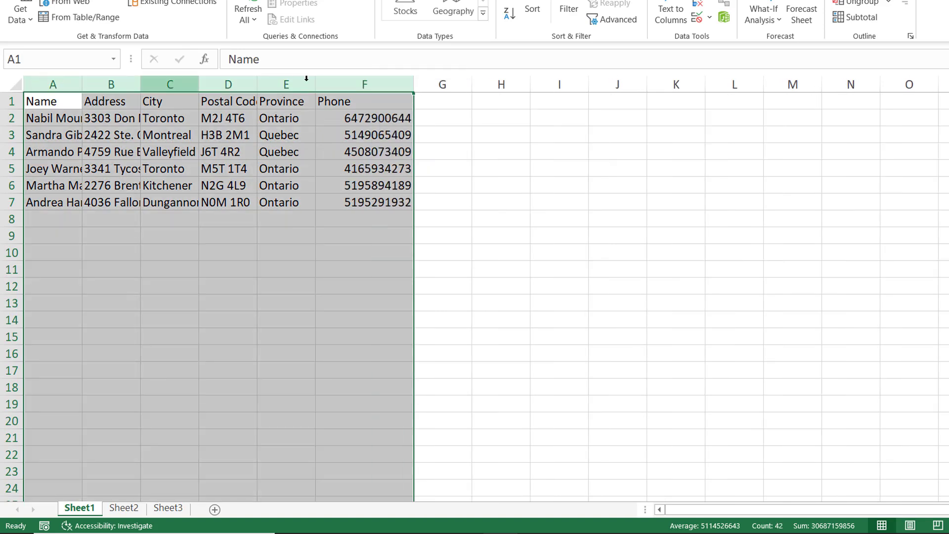
double_click(414, 84)
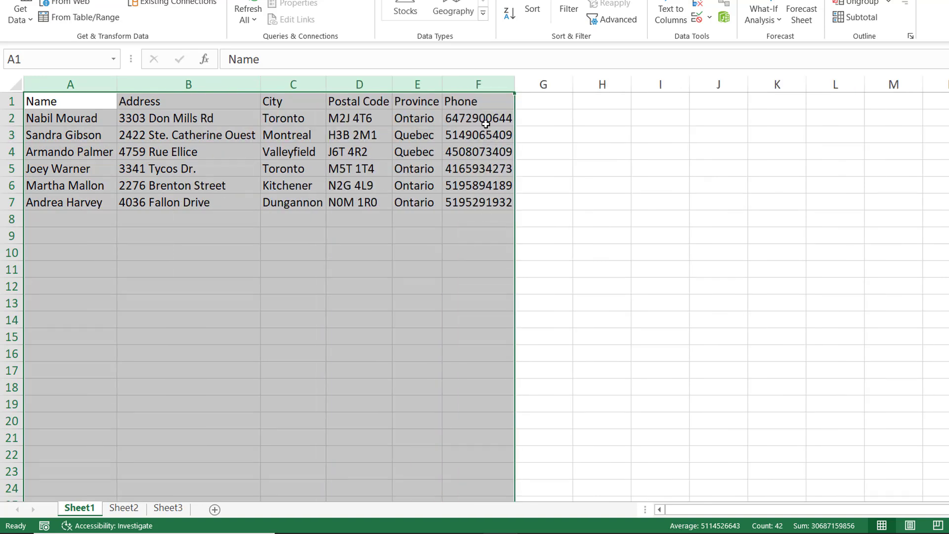
left_click_drag(515, 85, 535, 86)
left_click_drag(523, 119, 525, 199)
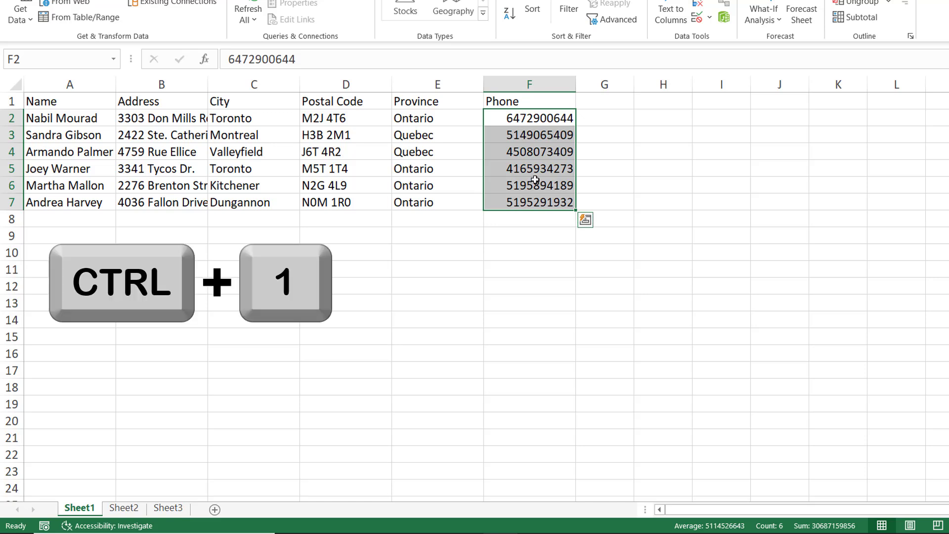
Step: Apply the Special > Phone Number format to the phone cells in column F
key("ctrl+1")
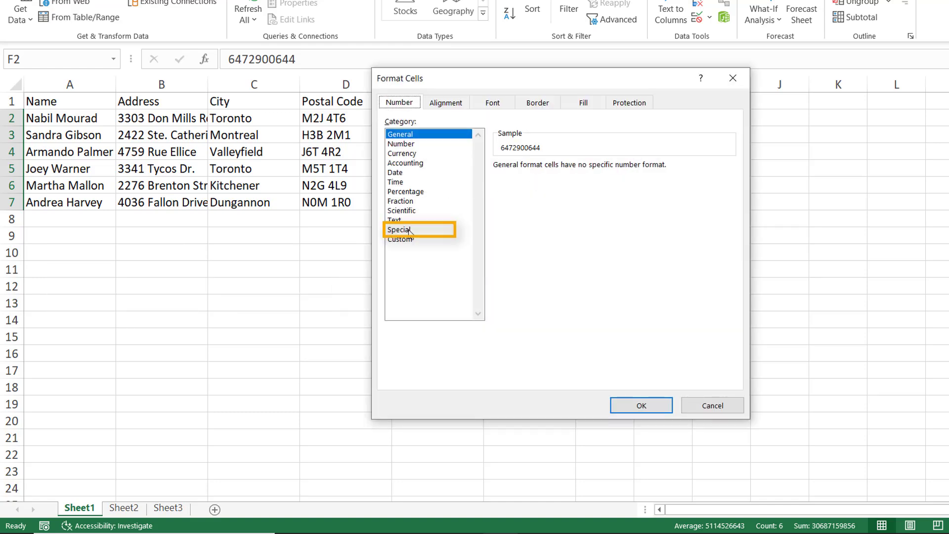
left_click(409, 230)
left_click(527, 198)
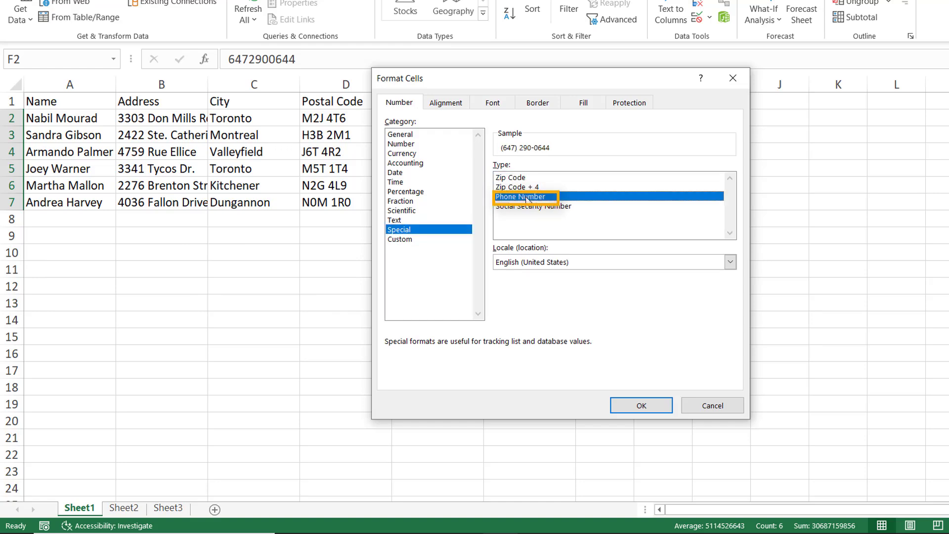
left_click(658, 406)
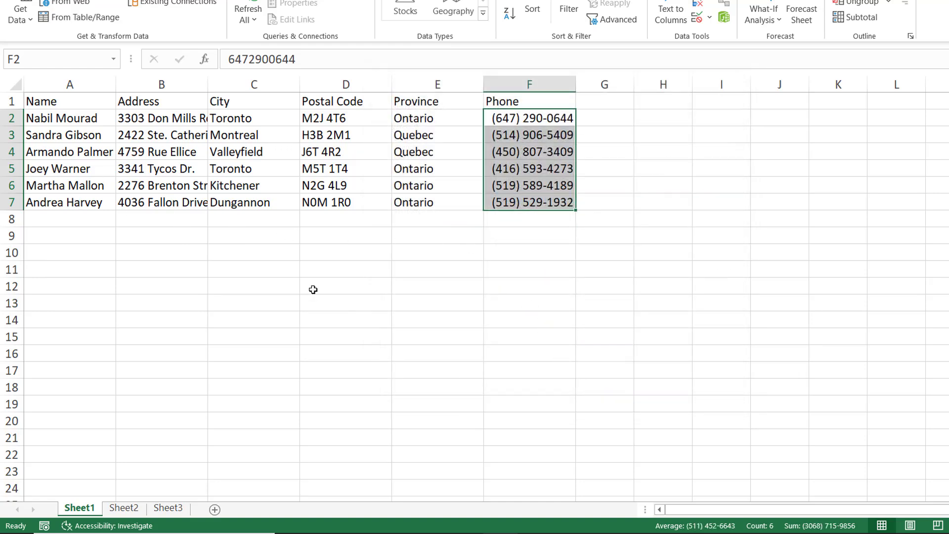
left_click(317, 269)
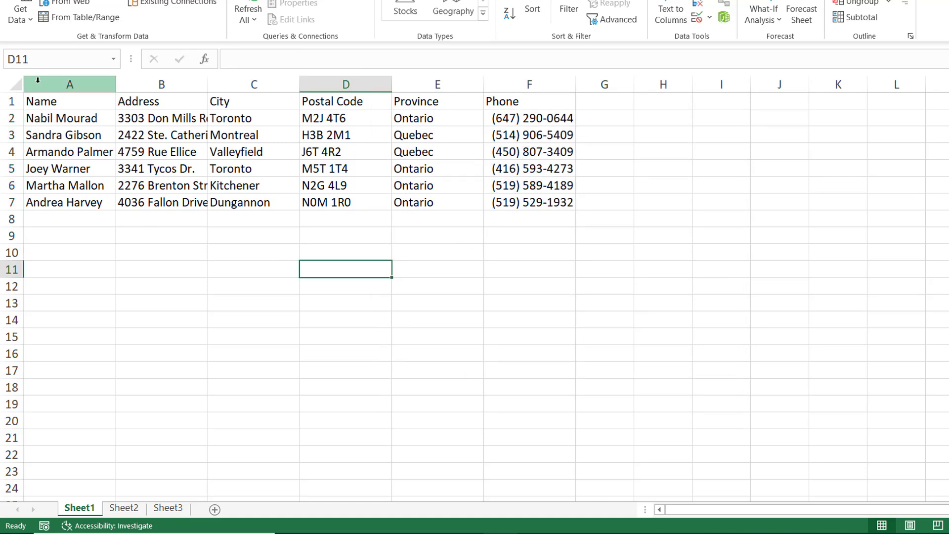